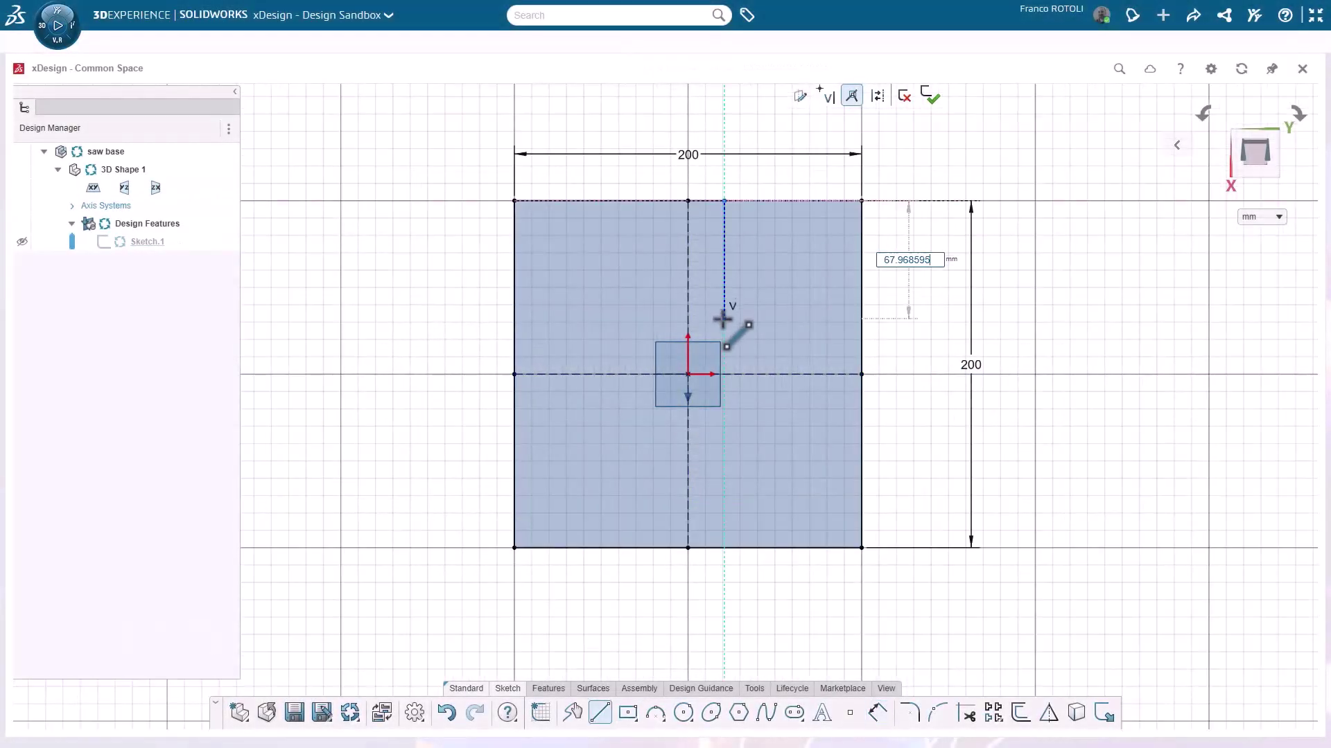
- Sketch a corner notch in the square and dimension the L-shaped profile with 125 mm and 100 mm notch sides and a 200 mm bottom edge
click(724, 312)
click(513, 312)
click(876, 712)
text(125)
key(Return)
text(100)
key(Return)
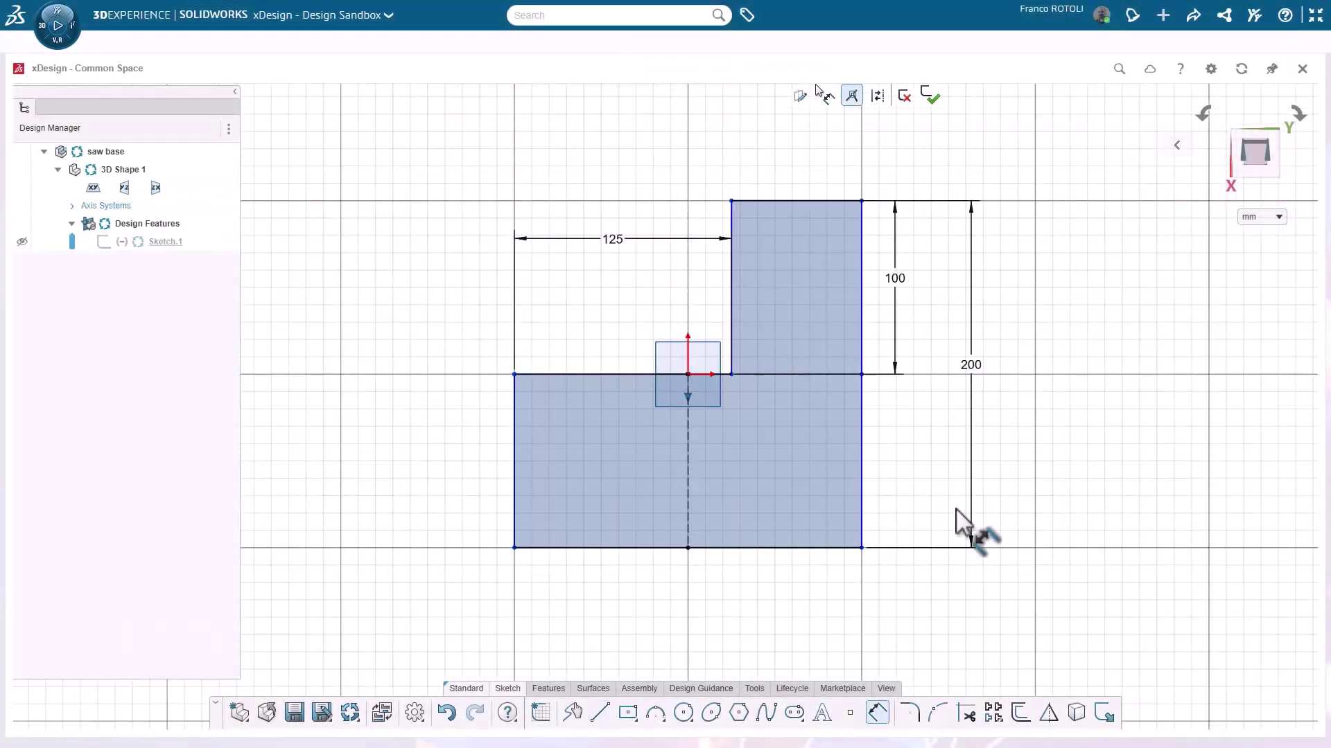
click(762, 547)
click(697, 596)
- Extrude the L-shaped profile into a solid plate
click(549, 688)
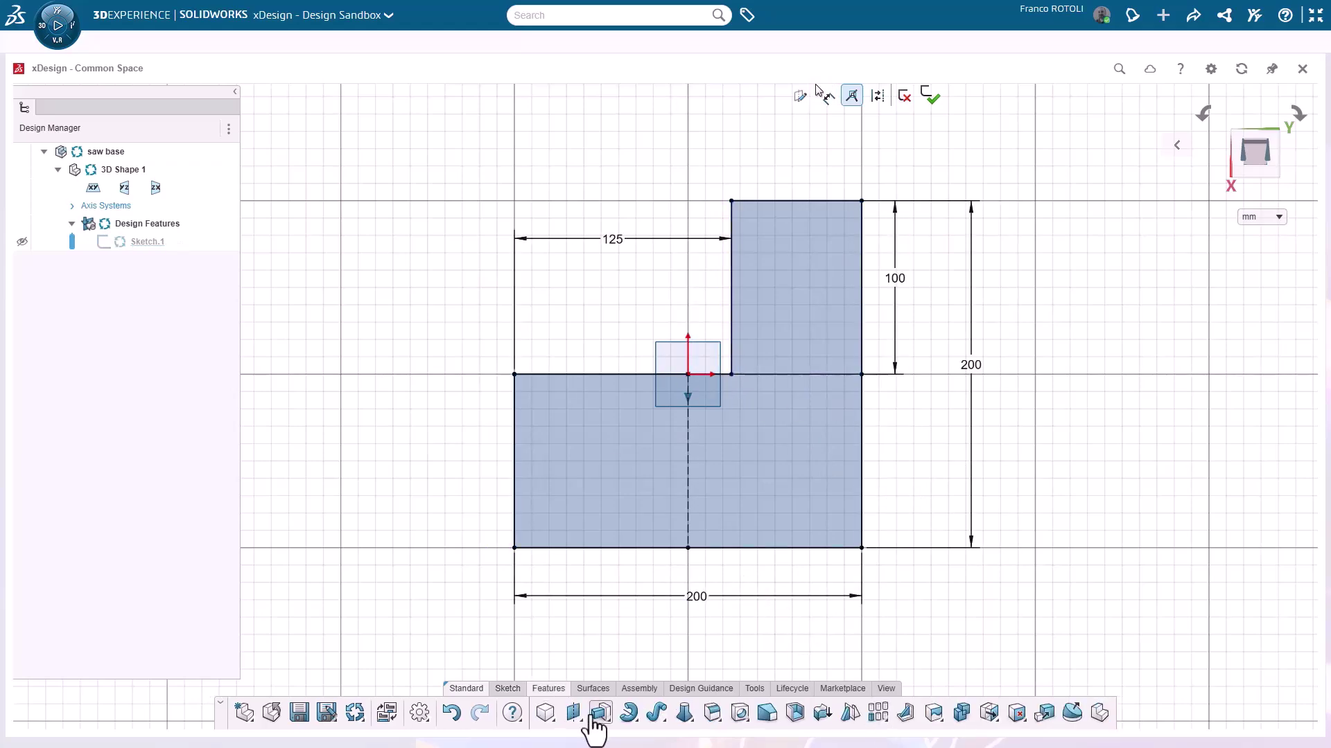
click(599, 712)
key(Return)
- Chamfer the plate's front vertical corner edge at 45 degrees and add a fillet on the front side
click(712, 712)
click(752, 485)
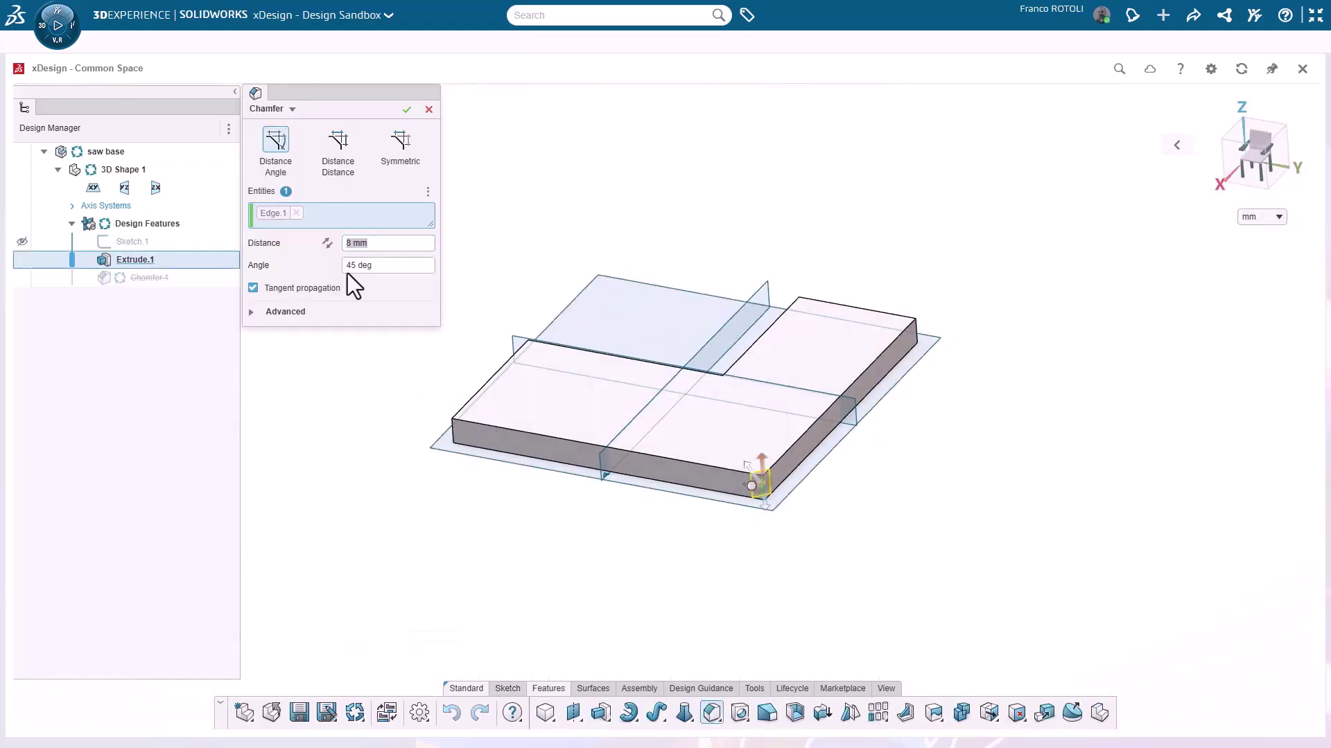
key(Return)
click(686, 472)
click(712, 713)
click(407, 108)
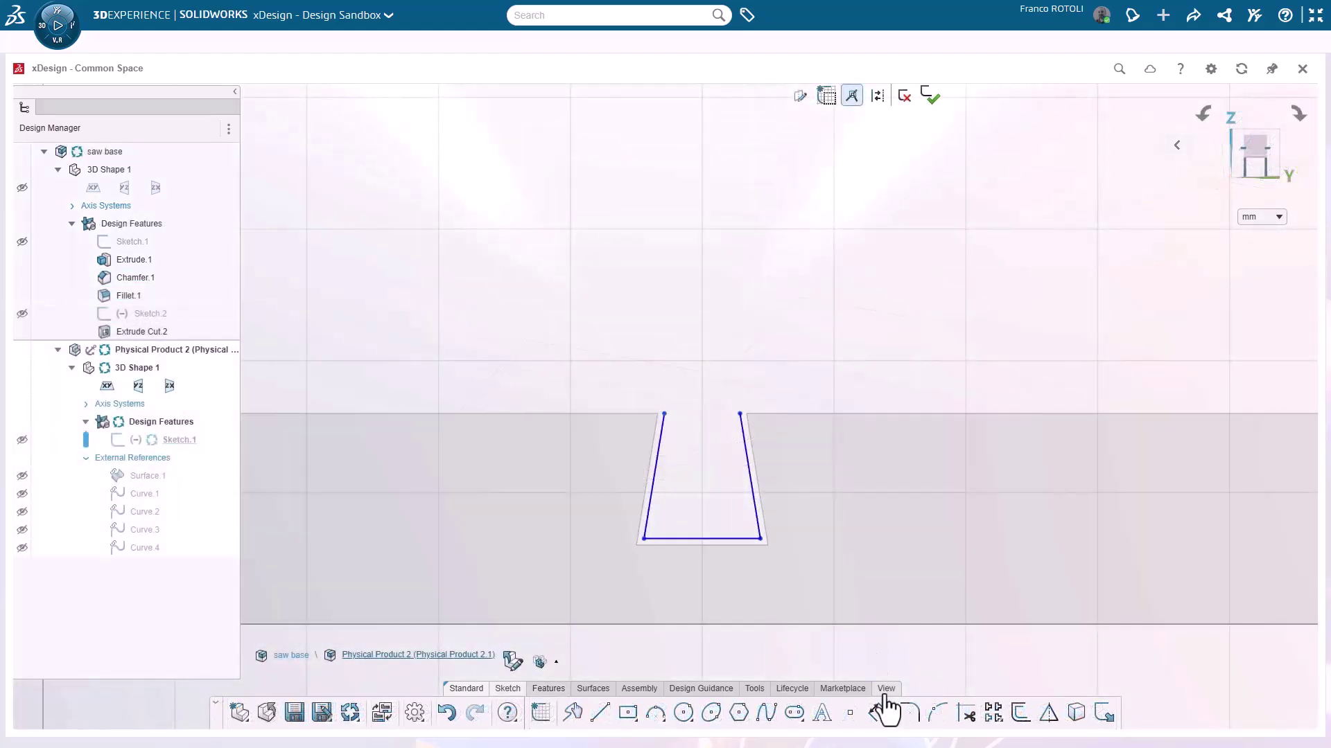
- Set a 0.5 mm clearance between the dovetail profile's right side and the adjacent slot wall
click(877, 712)
click(758, 529)
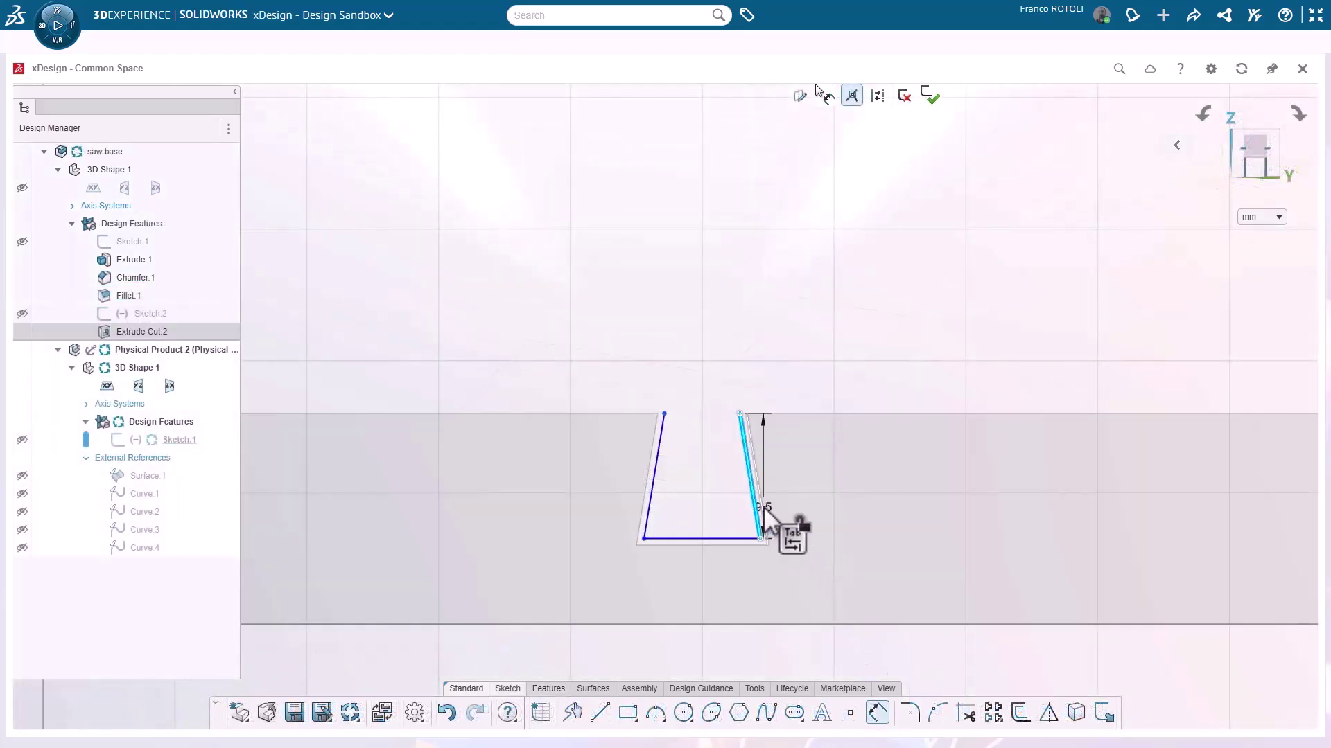
click(764, 518)
click(793, 497)
key(Return)
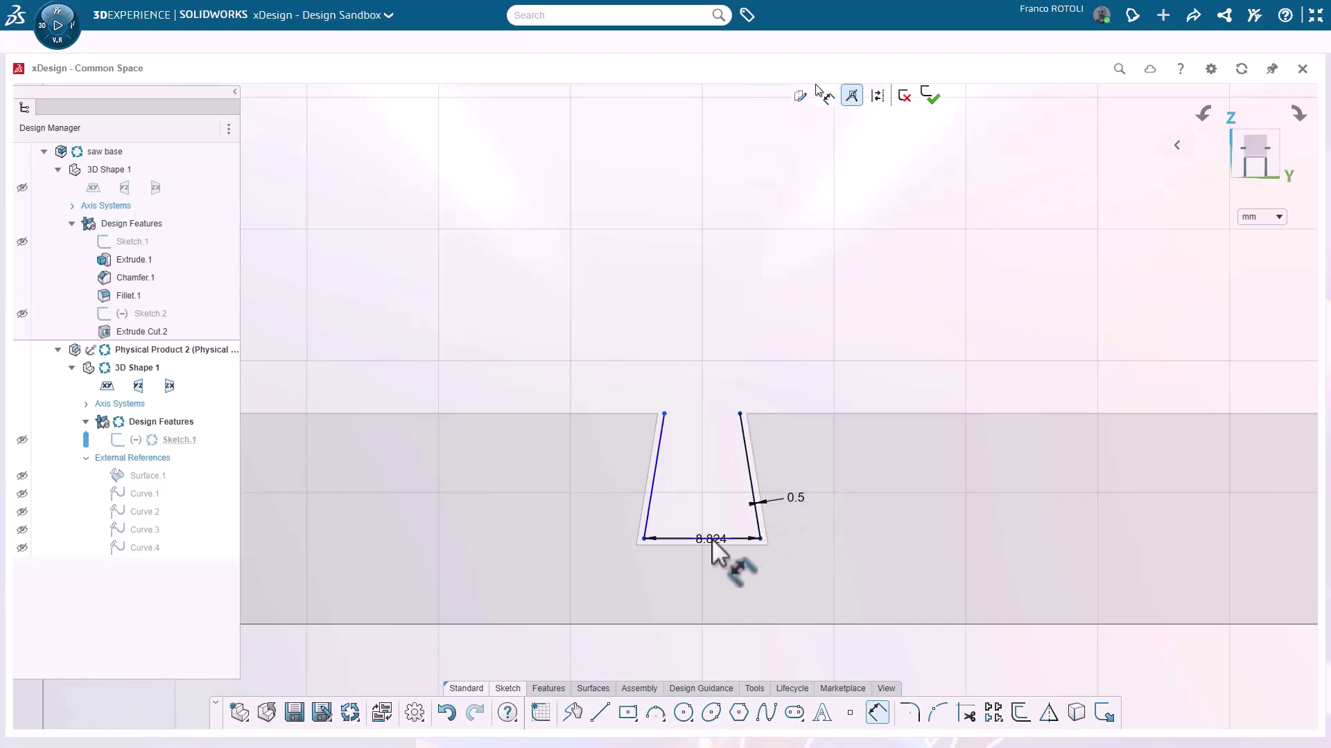
- Set 0.5 mm clearances from the dovetail profile's bottom line to the slot floor and from its left side to the slot wall
click(713, 539)
click(711, 544)
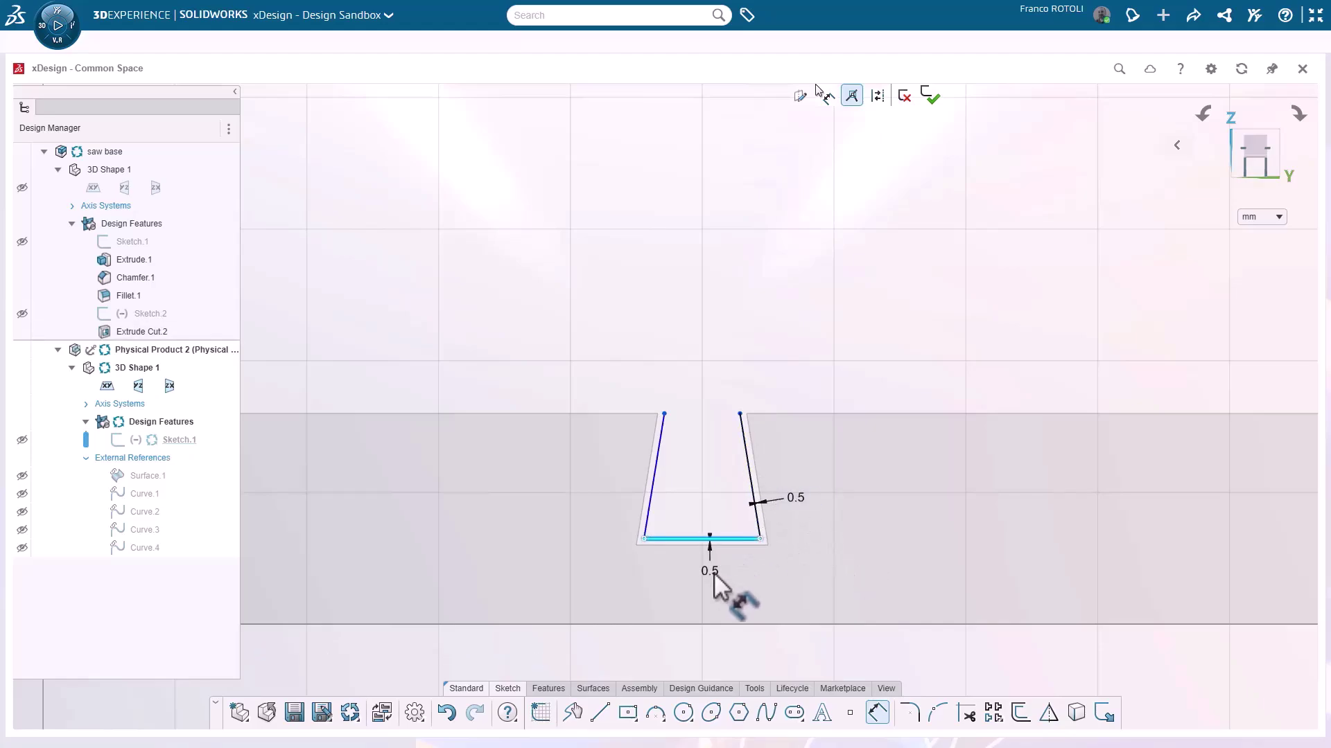
click(714, 577)
key(Return)
click(647, 529)
click(647, 515)
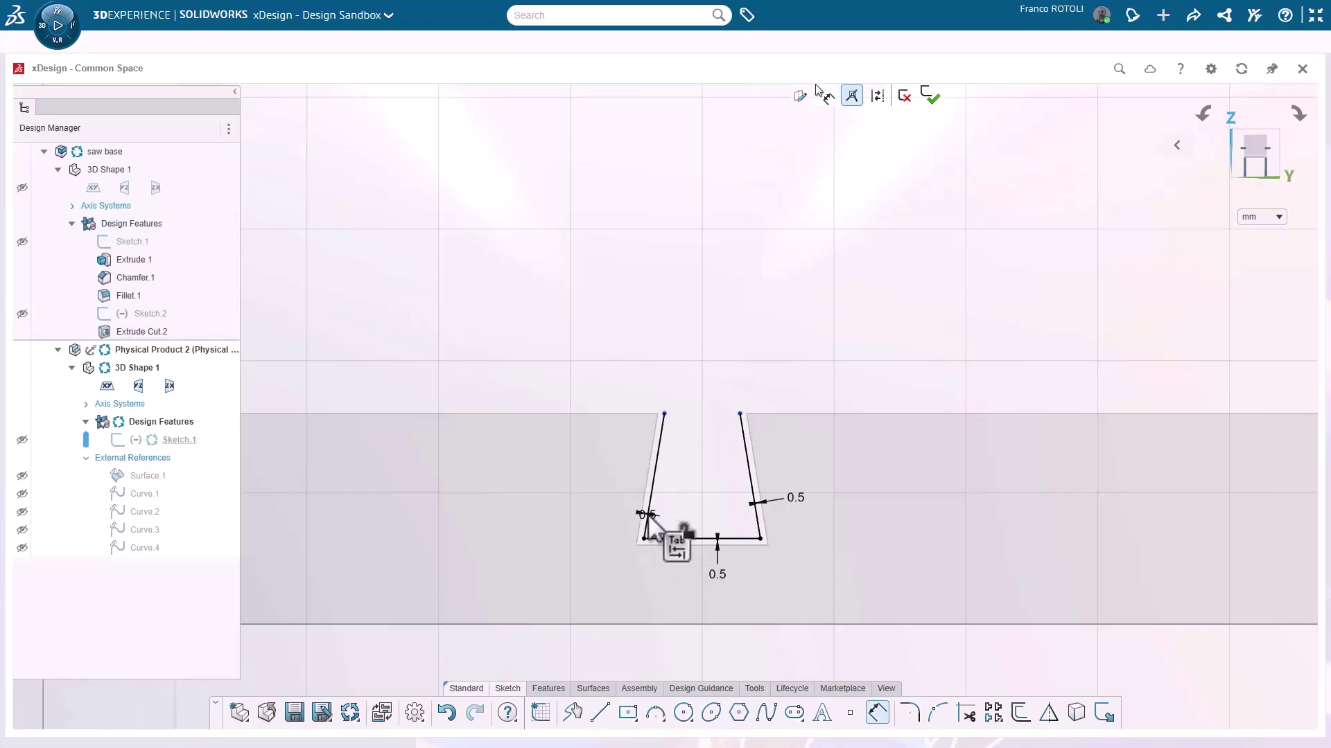
click(608, 508)
- Sketch a horizontal line leftward from the dovetail's upper-left endpoint and a vertical line up from it, and start a line at the upper-right endpoint
click(600, 713)
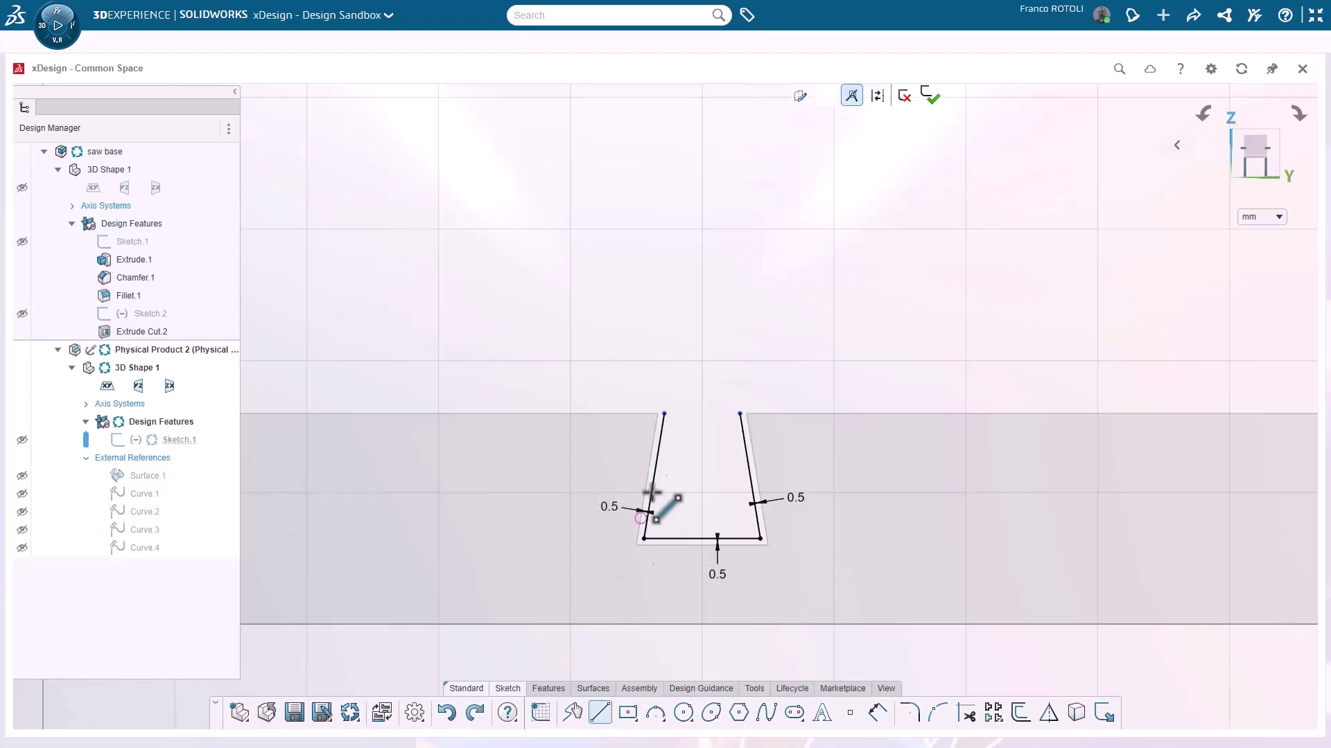
click(664, 414)
click(524, 414)
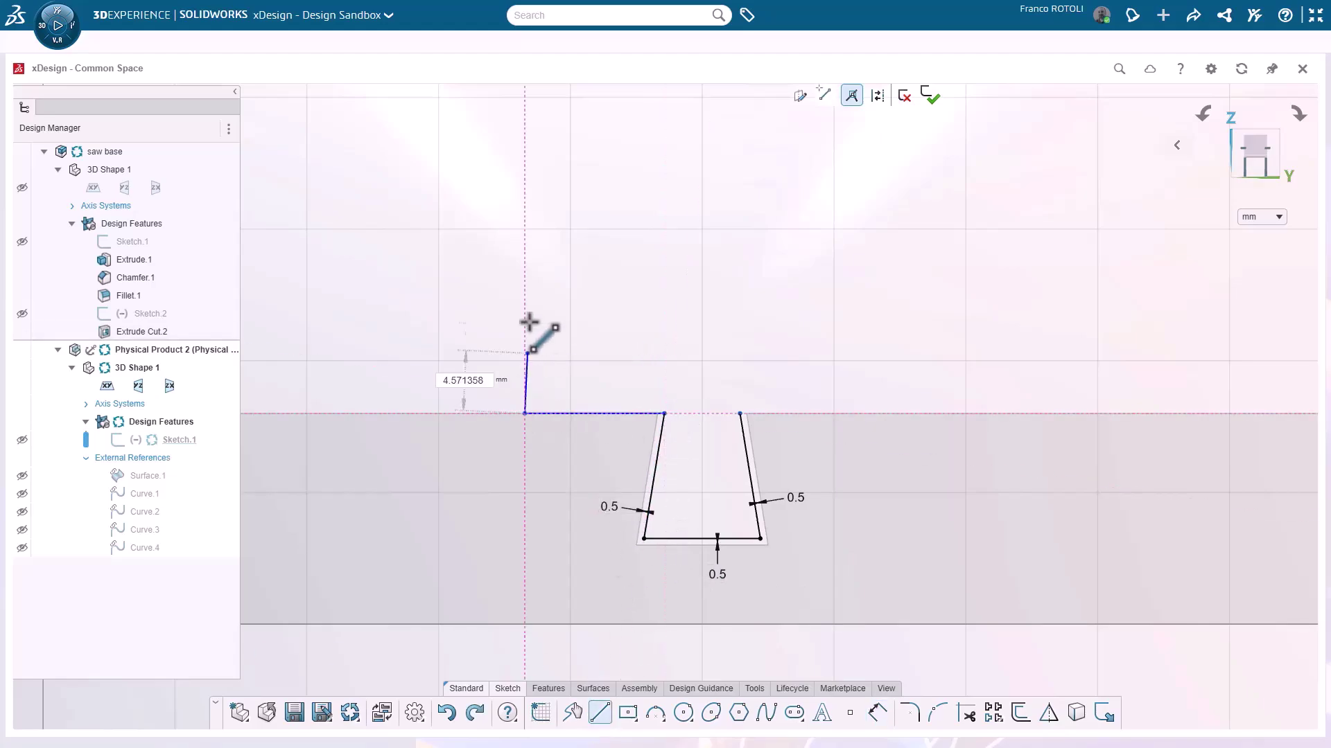
double_click(525, 160)
click(740, 413)
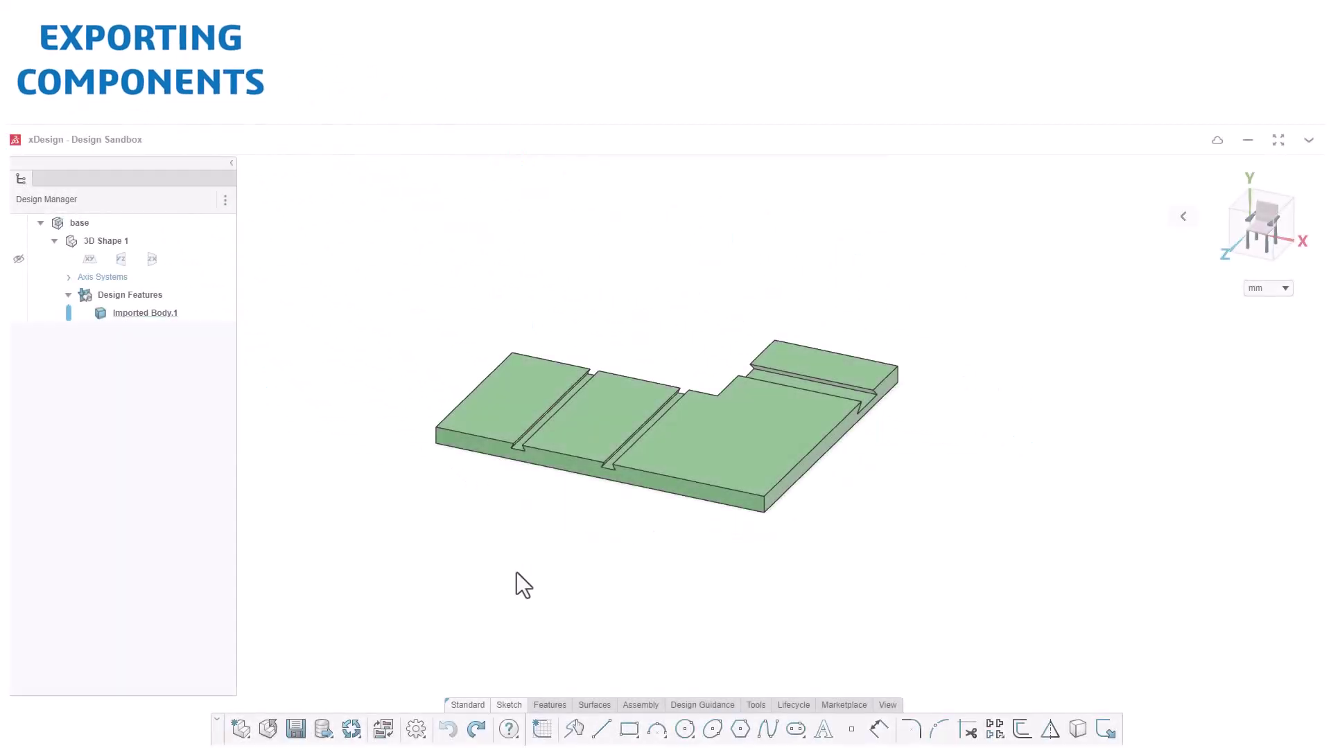
- Export the base to a file on disk named base in STL format with Fine resolution
click(323, 727)
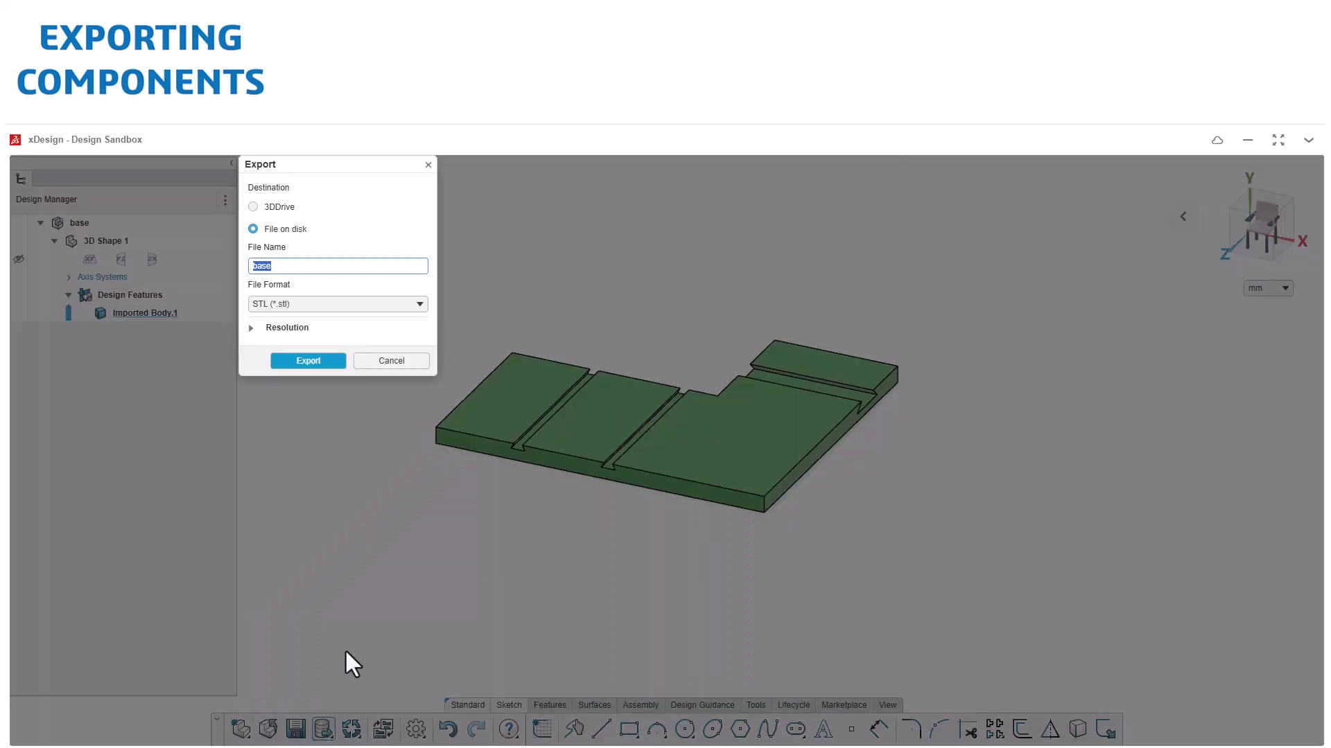
click(315, 305)
click(291, 331)
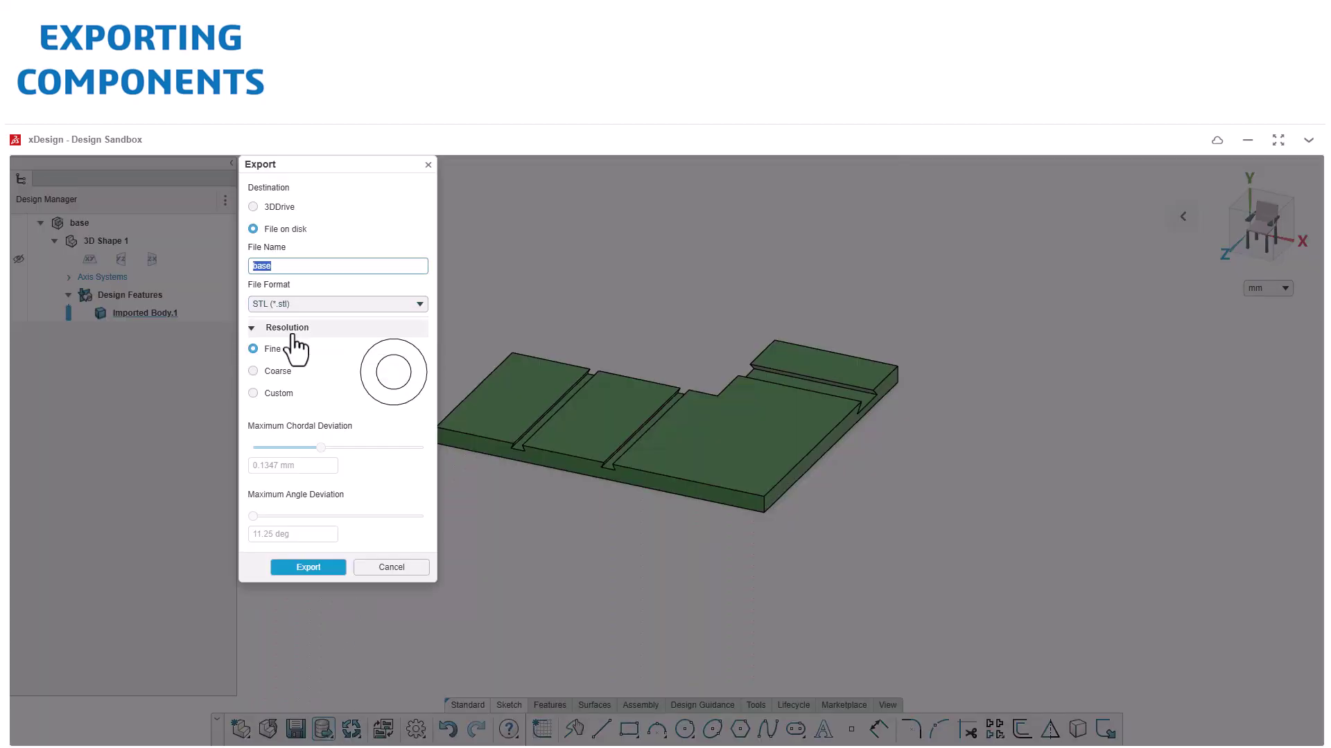
click(317, 568)
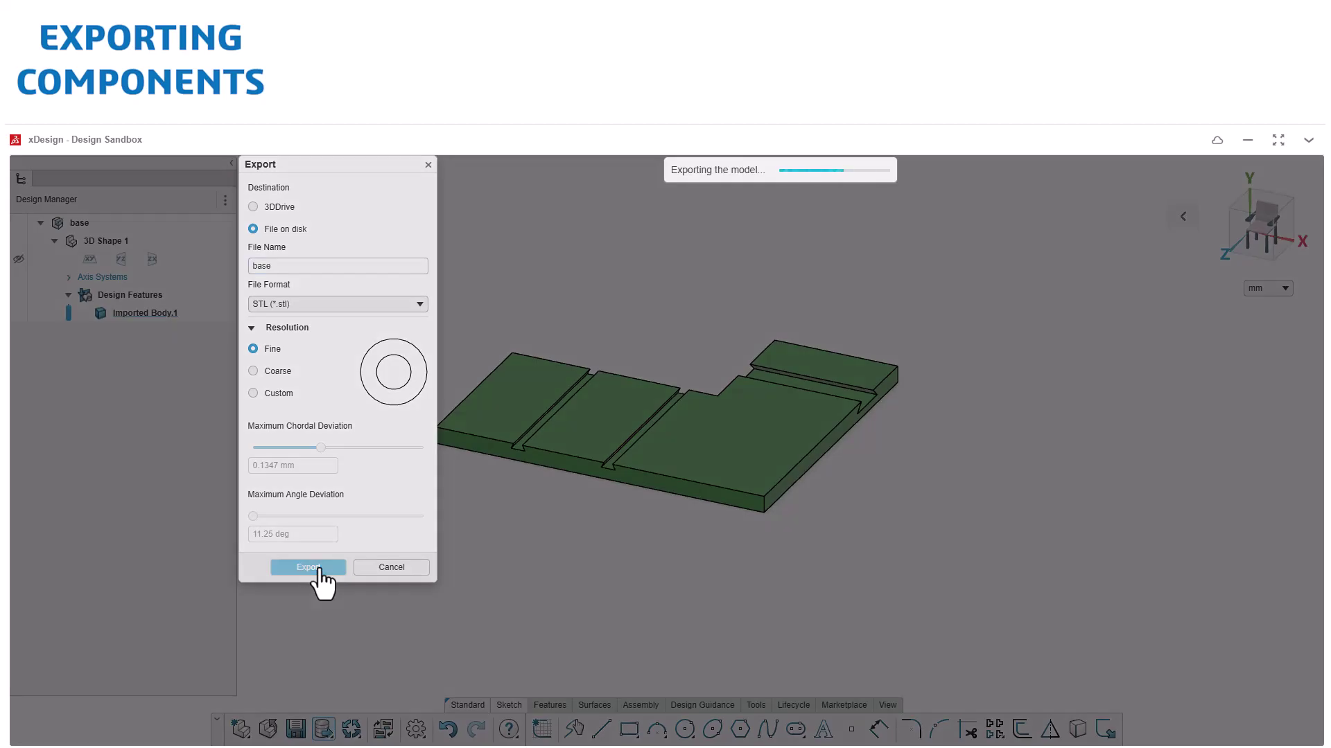